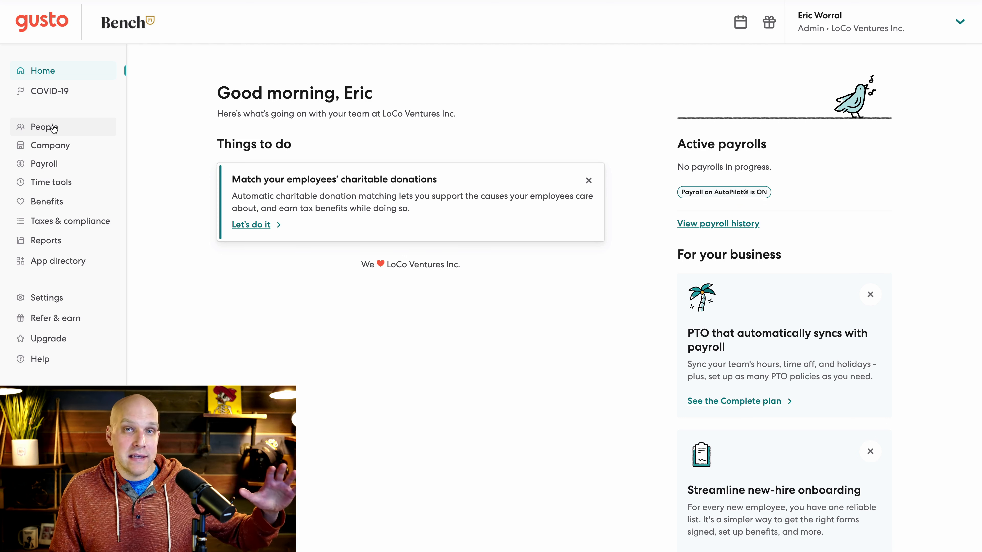
Step: Start hiring a new team member as an Employee without sending an offer letter
{"action": "left_click", "coordinate": [54, 128]}
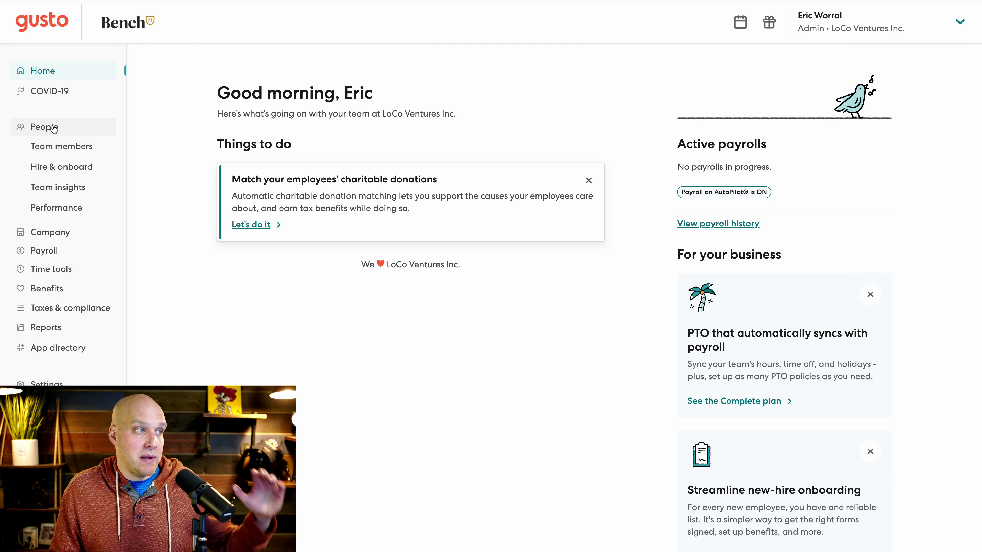
{"action": "left_click", "coordinate": [57, 168]}
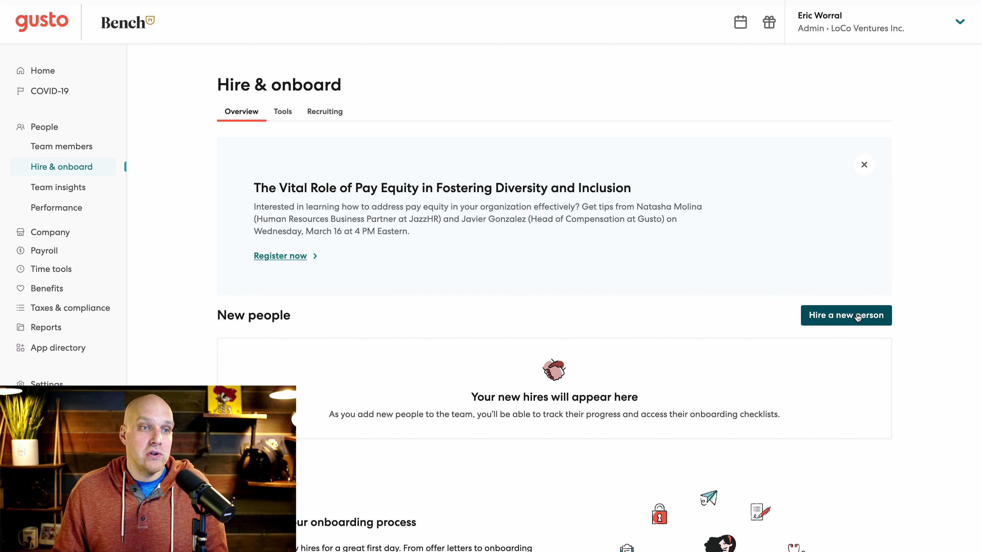
{"action": "left_click", "coordinate": [857, 321]}
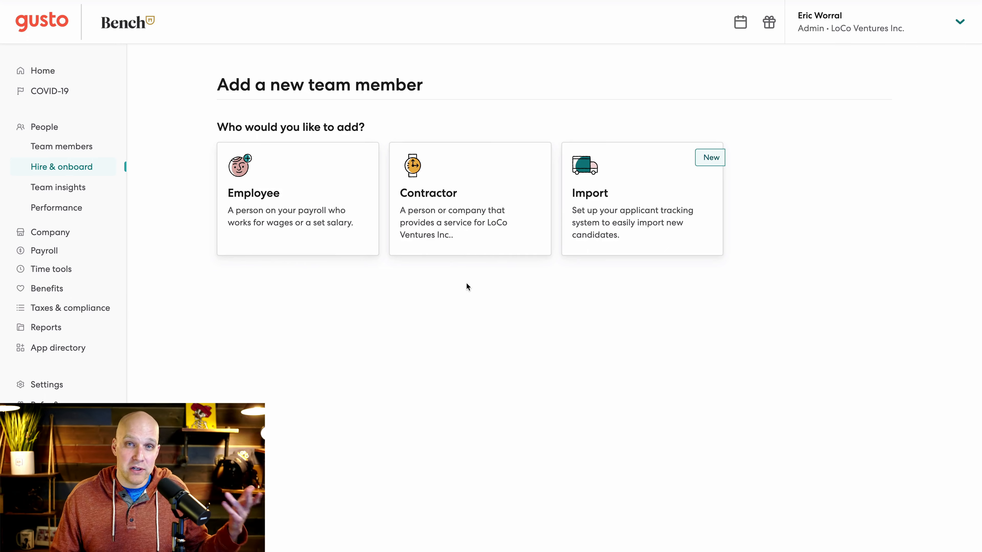
{"action": "left_click", "coordinate": [289, 218]}
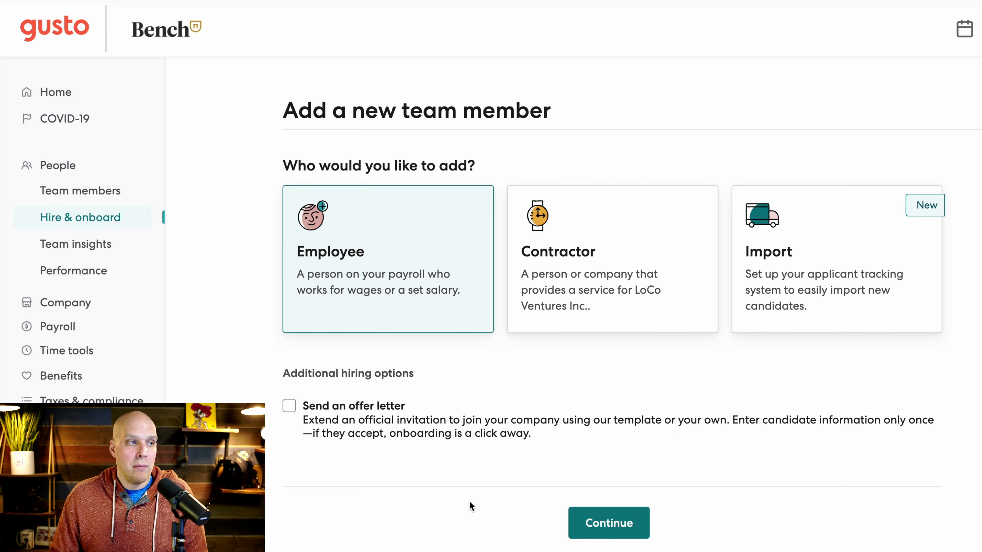
{"action": "left_click", "coordinate": [620, 525]}
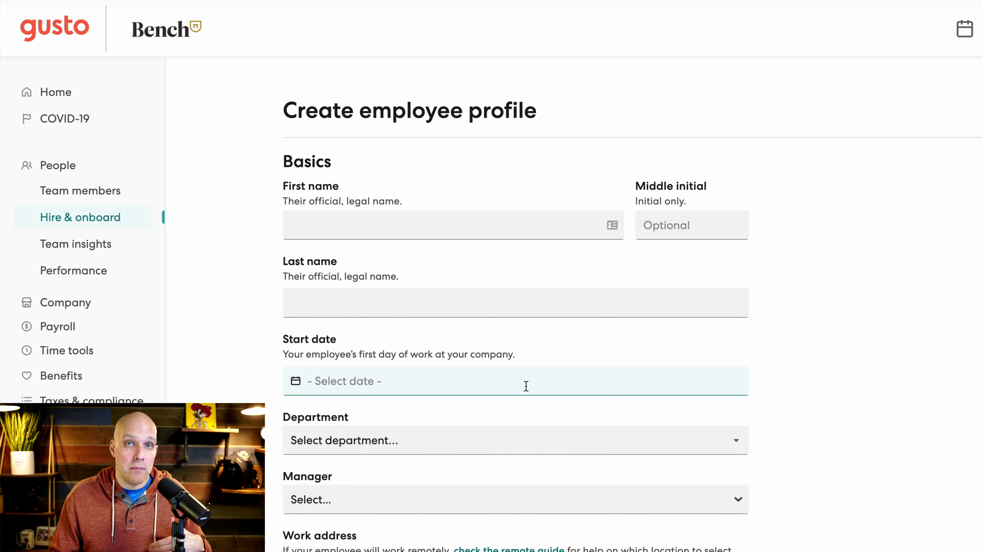
Step: Enter the employee's first and last names and set the start date to 03/29/2022
{"action": "left_click", "coordinate": [395, 227]}
{"action": "type", "text": "Michael"}
{"action": "key", "text": "Tab"}
{"action": "key", "text": "Tab"}
{"action": "type", "text": "Scott"}
{"action": "key", "text": "Tab"}
{"action": "left_click", "coordinate": [352, 549]}
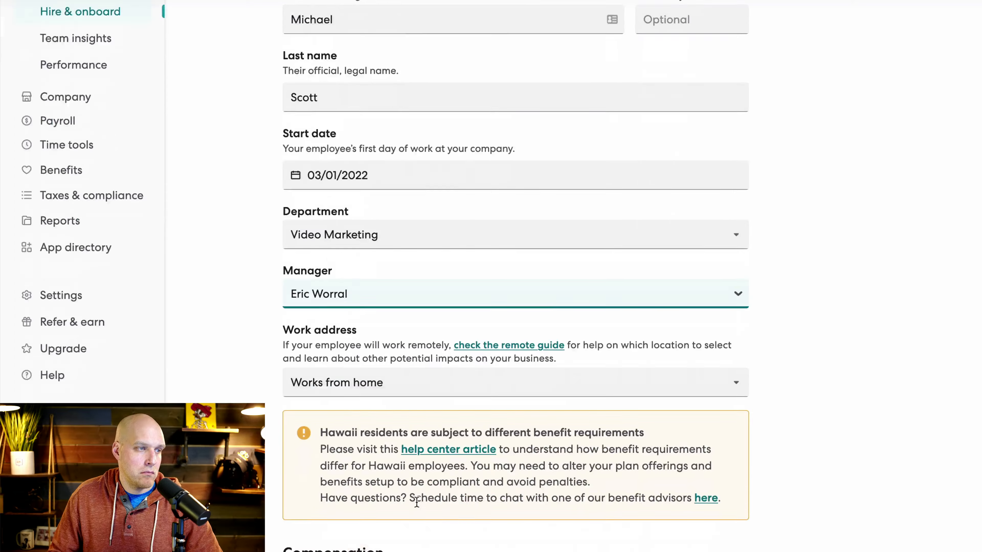
Step: Set the employee's job title to Videographer in the compensation section
{"action": "scroll", "coordinate": [416, 503], "scroll_direction": "down", "scroll_amount": 2}
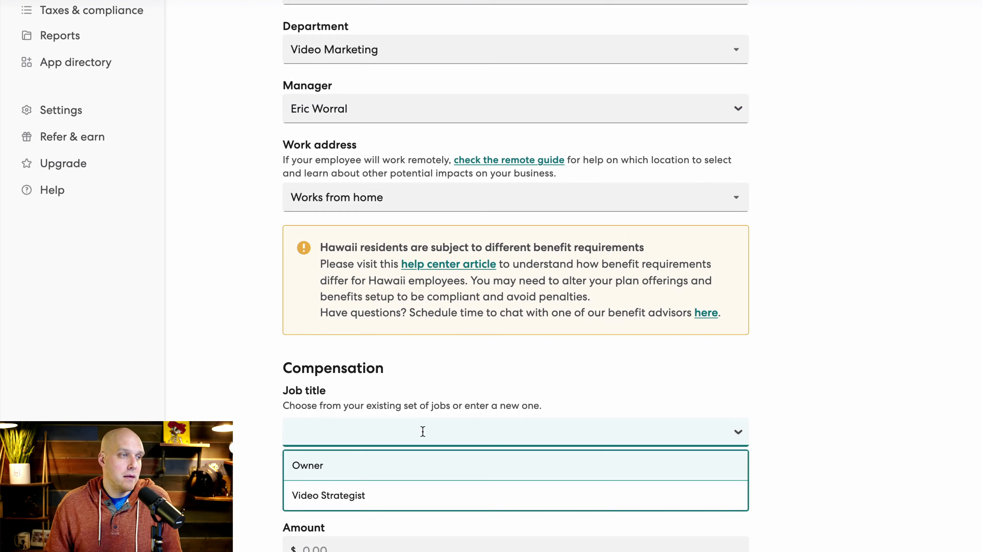
{"action": "type", "text": "Videographer"}
{"action": "key", "text": "Return"}
{"action": "scroll", "coordinate": [811, 368], "scroll_direction": "down", "scroll_amount": 3}
{"action": "left_click", "coordinate": [734, 366]}
{"action": "left_click", "coordinate": [811, 368]}
{"action": "scroll", "coordinate": [811, 368], "scroll_direction": "down", "scroll_amount": 1}
Step: Set the employee type to Salary/No overtime with an amount of $50000 per Year
{"action": "left_click", "coordinate": [684, 310]}
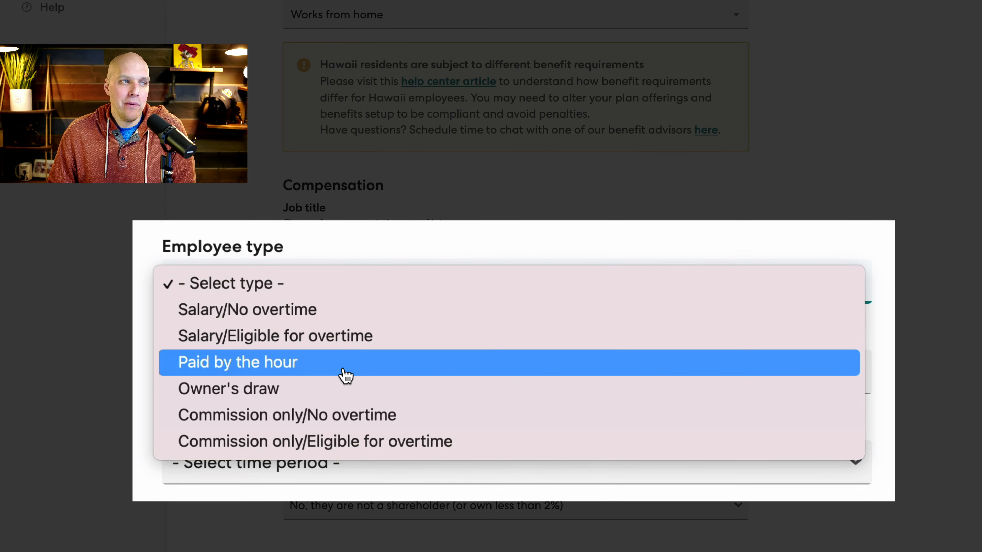
{"action": "left_click", "coordinate": [255, 314]}
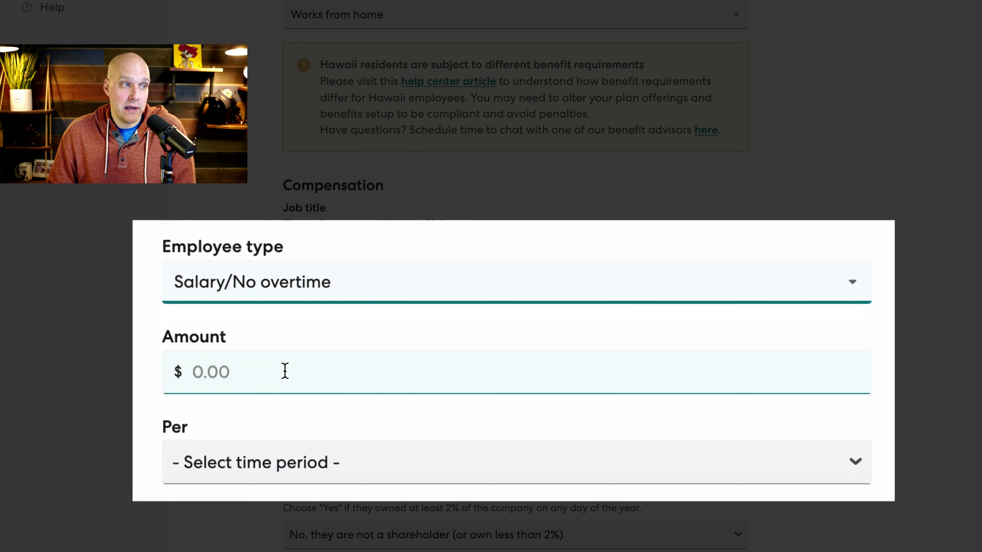
{"action": "left_click", "coordinate": [285, 371]}
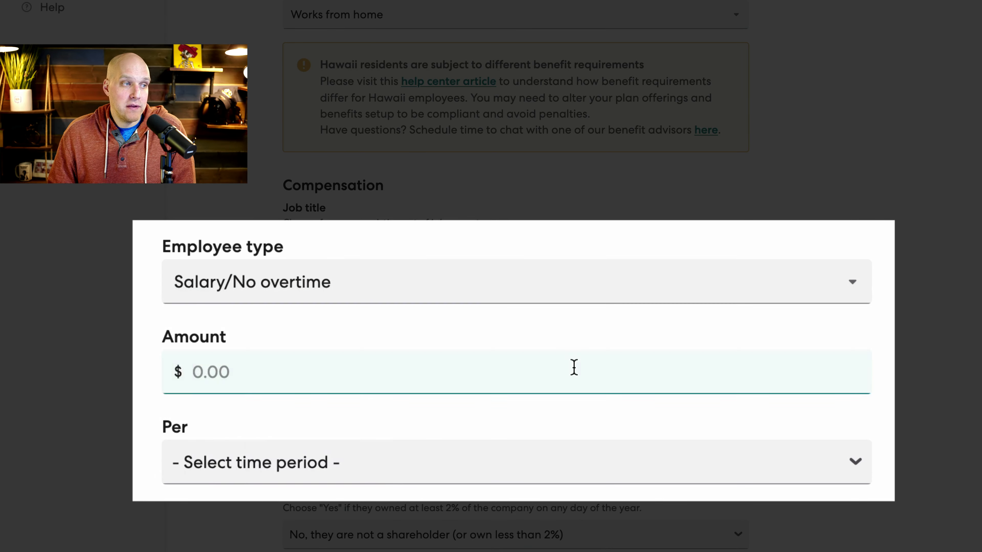
{"action": "type", "text": "50000"}
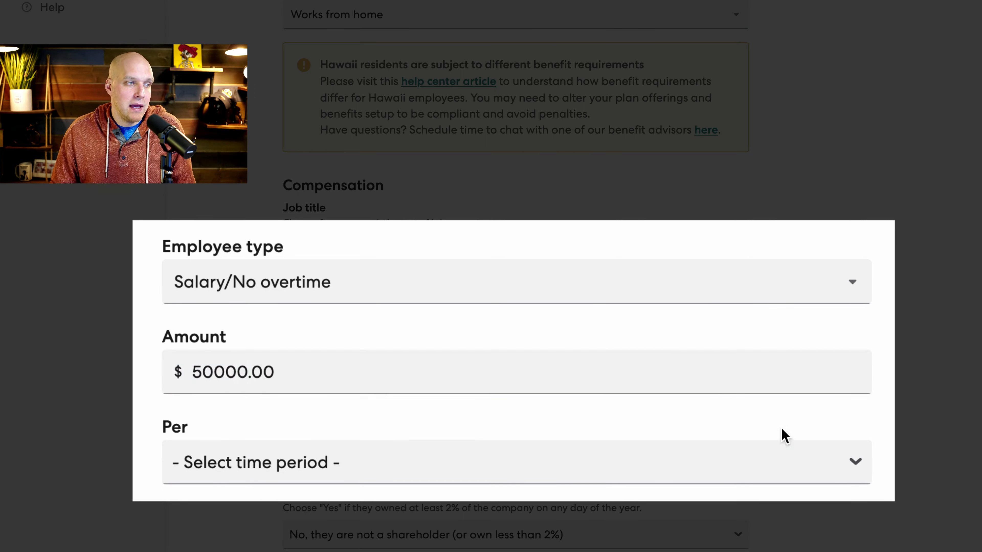
{"action": "left_click", "coordinate": [650, 432]}
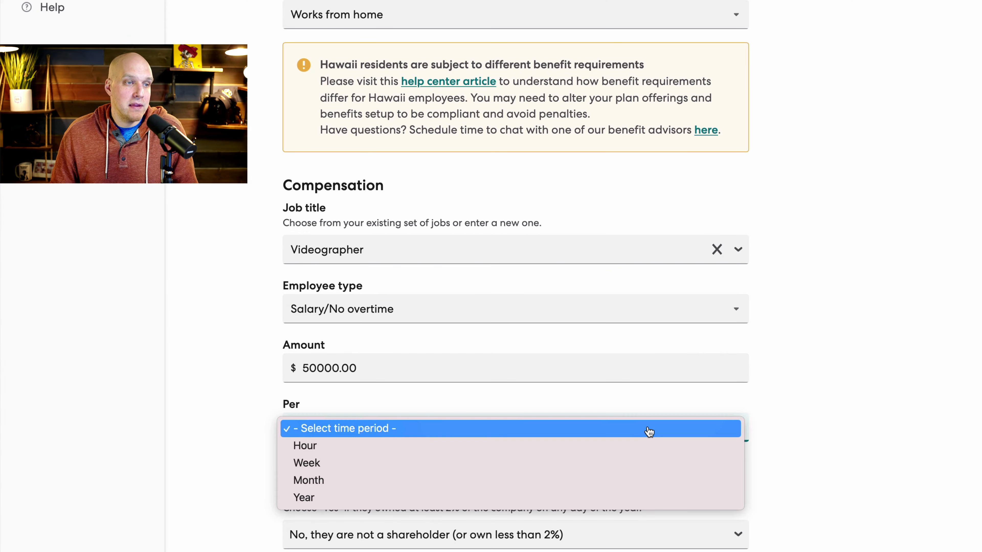
{"action": "left_click", "coordinate": [607, 498]}
Step: Keep the employee marked as not tax exempt and finish creating the employee profile
{"action": "scroll", "coordinate": [842, 449], "scroll_direction": "down", "scroll_amount": 2}
{"action": "left_click", "coordinate": [703, 360]}
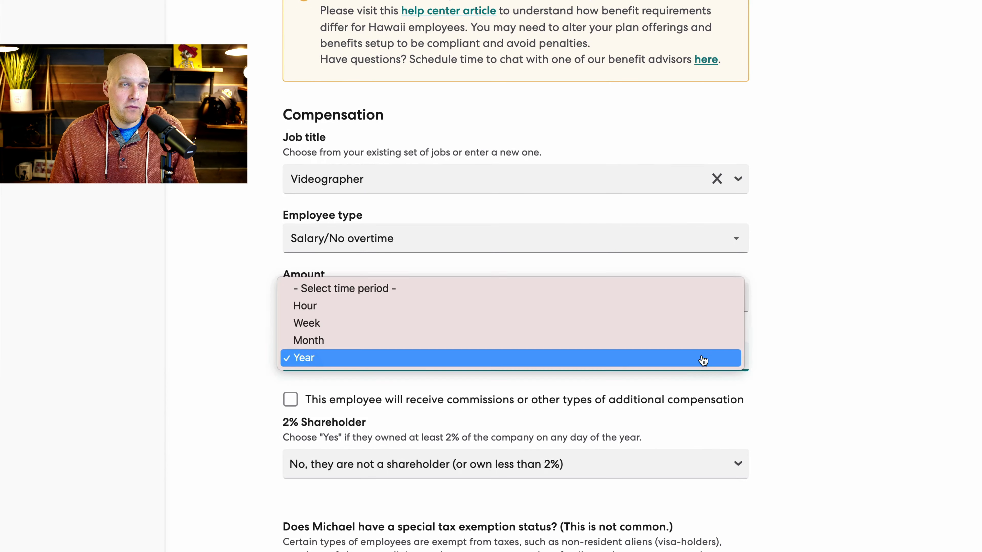
{"action": "left_click", "coordinate": [905, 329]}
{"action": "scroll", "coordinate": [911, 359], "scroll_direction": "down", "scroll_amount": 2}
{"action": "left_click", "coordinate": [548, 360]}
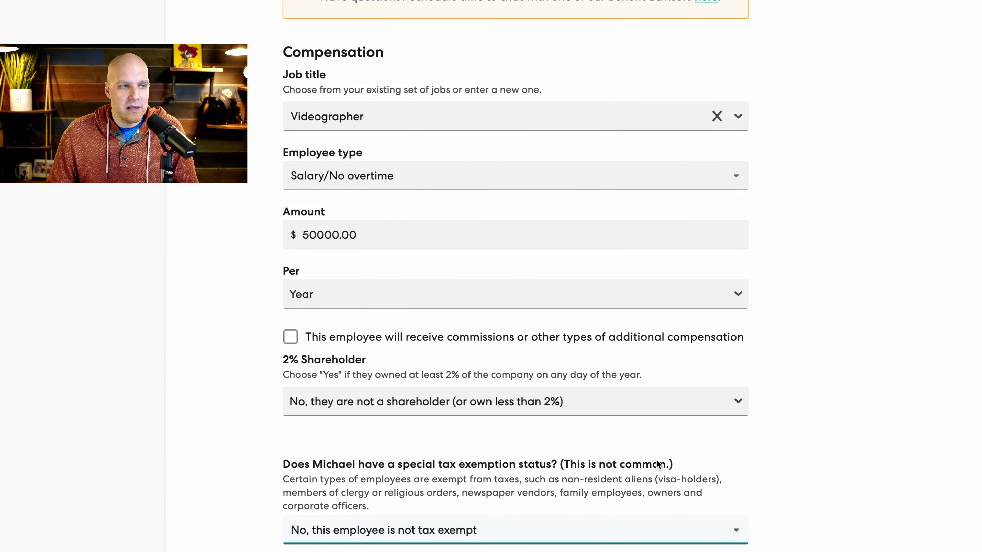
{"action": "left_click_drag", "start_coordinate": [674, 464], "coordinate": [565, 466]}
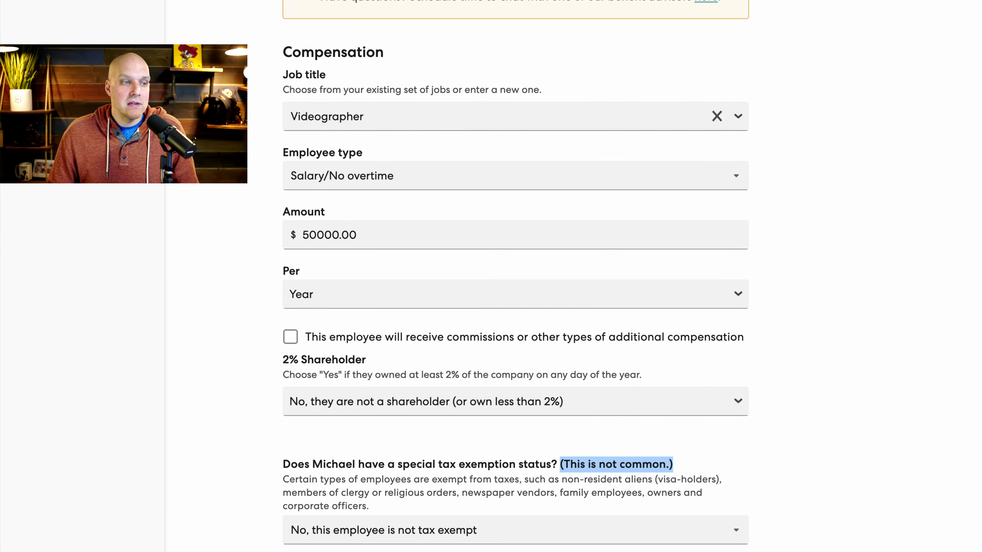
{"action": "scroll", "coordinate": [849, 499], "scroll_direction": "down", "scroll_amount": 1}
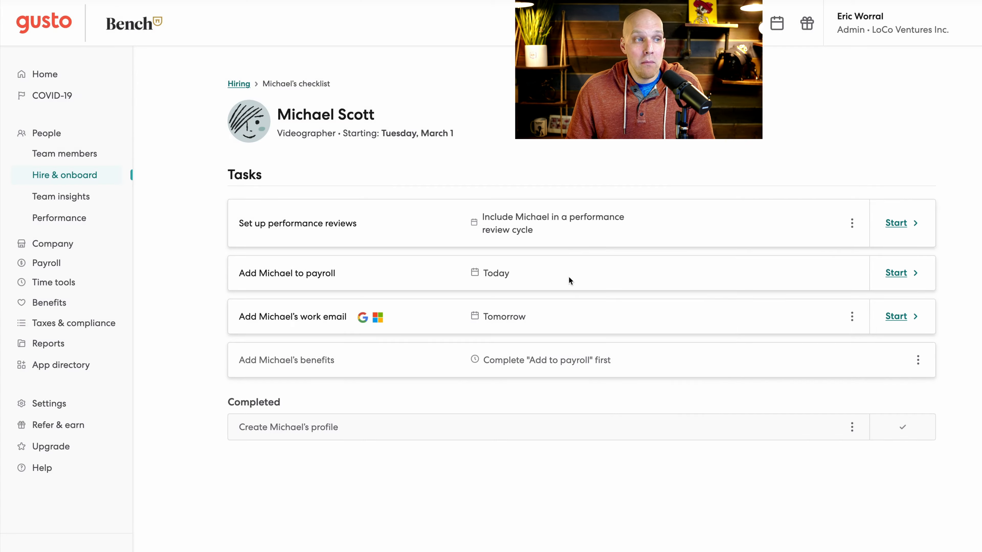
Step: View the details page of the new employee's add-to-payroll task, and go to the team members list
{"action": "left_click", "coordinate": [891, 276]}
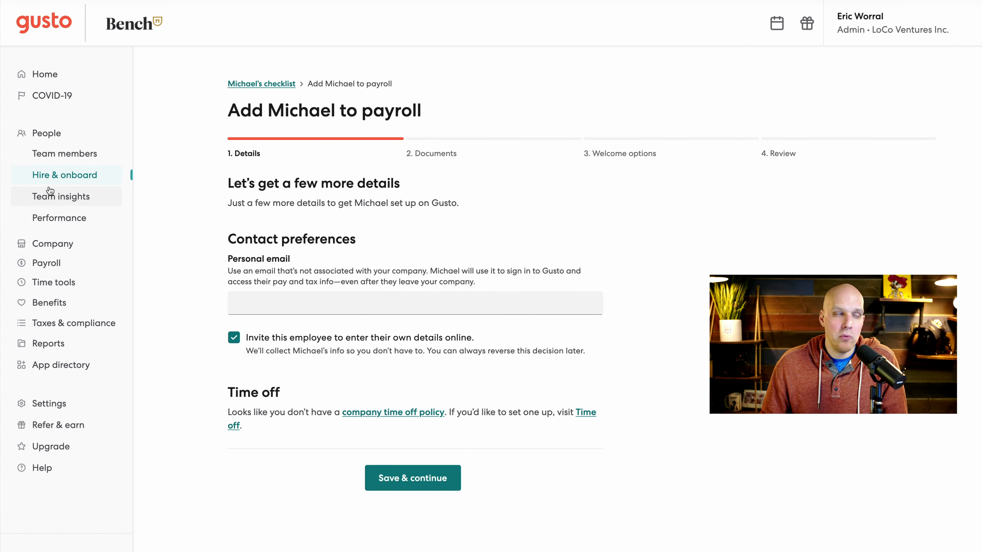
{"action": "left_click", "coordinate": [58, 154]}
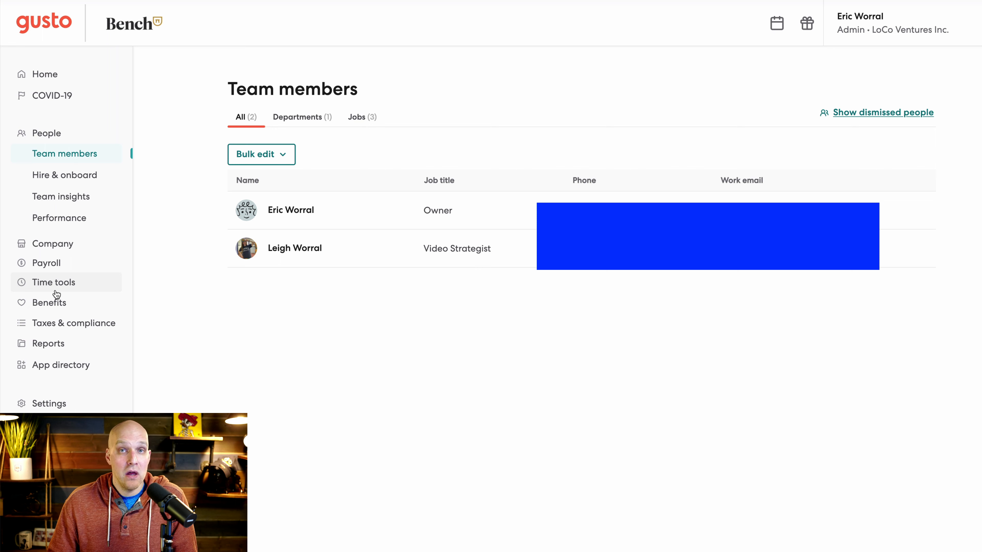
Step: Open the payroll settings and highlight the pay frequency in the pay schedule
{"action": "left_click", "coordinate": [47, 265]}
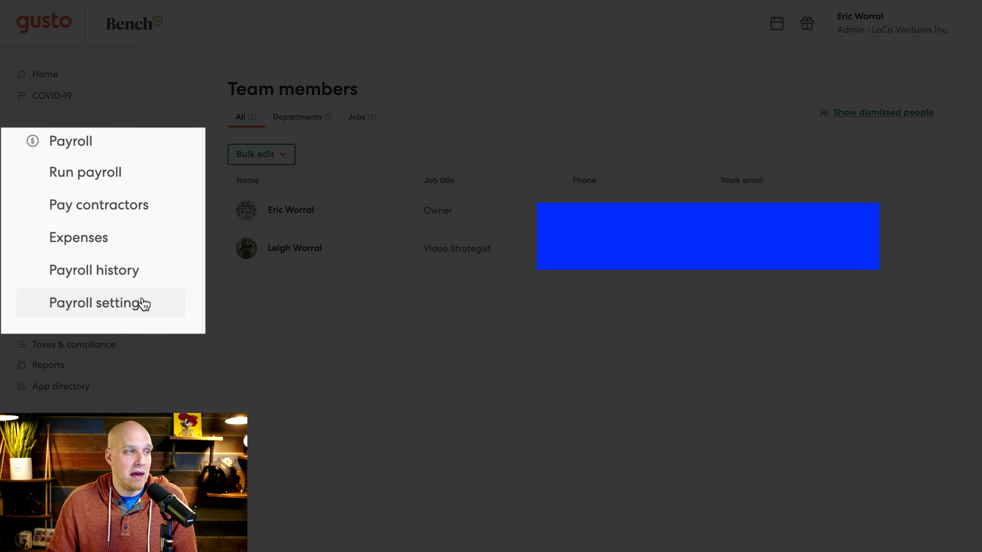
{"action": "left_click", "coordinate": [86, 306]}
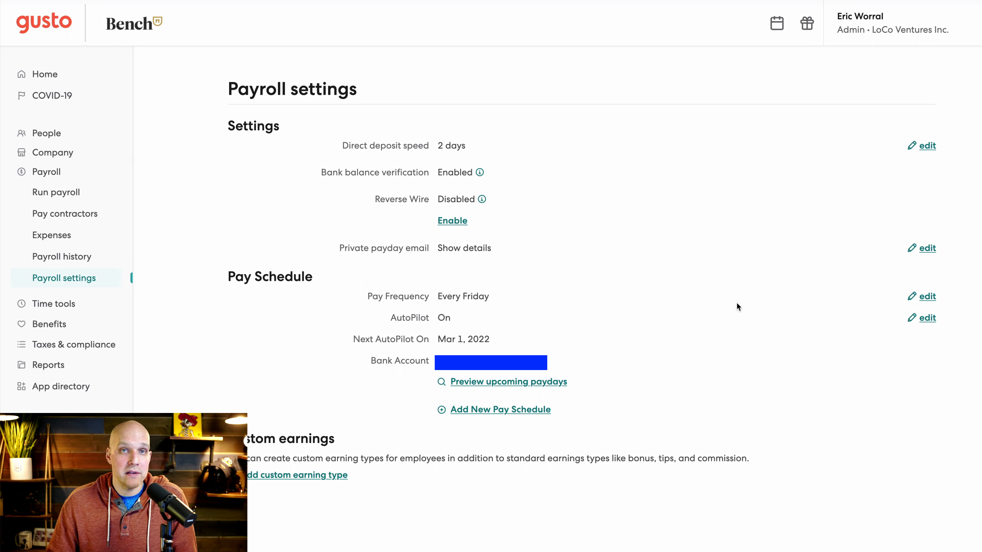
{"action": "left_click_drag", "start_coordinate": [491, 300], "coordinate": [437, 299]}
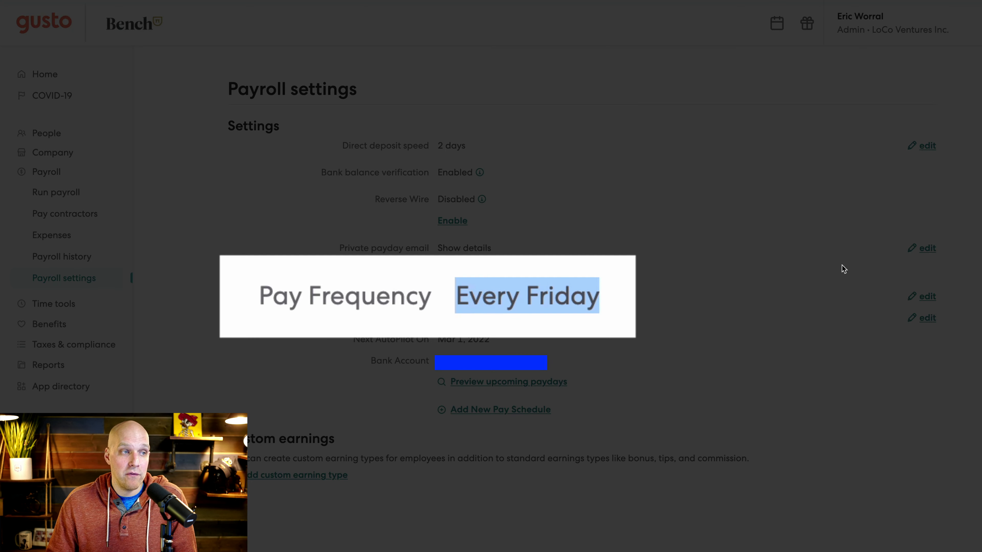
Step: Check the available pay frequency choices without saving a change, and highlight the direct deposit speed and pay frequency
{"action": "left_click", "coordinate": [926, 297]}
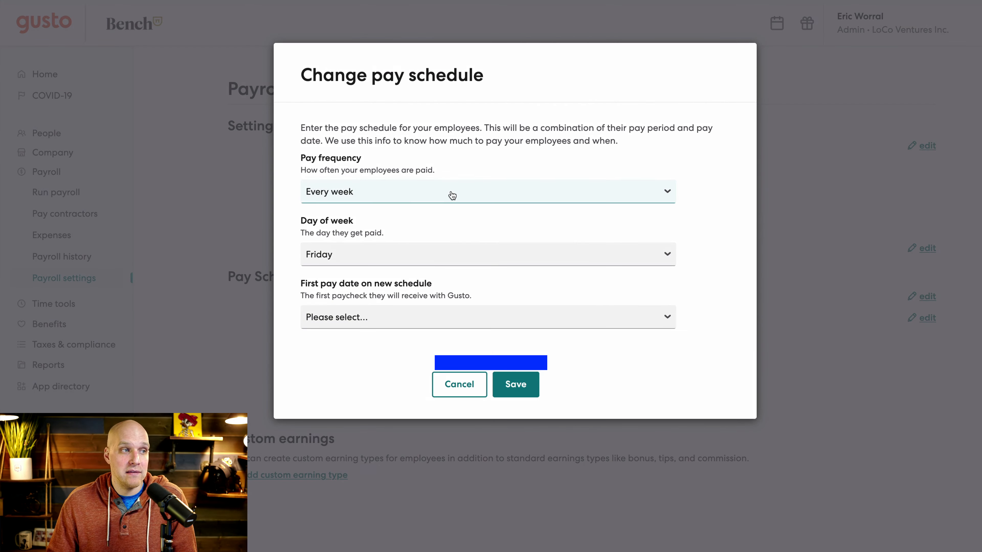
{"action": "left_click", "coordinate": [458, 198]}
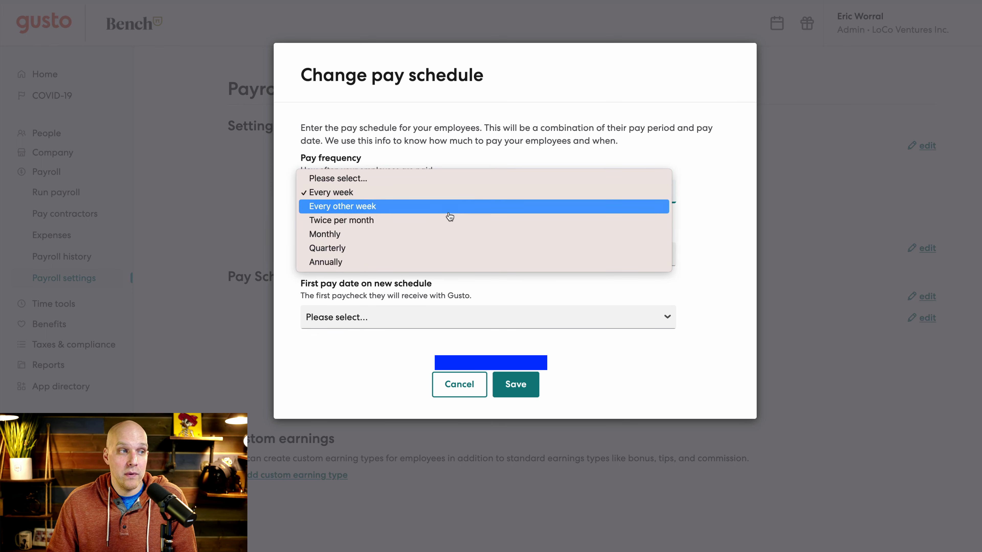
{"action": "left_click", "coordinate": [449, 193]}
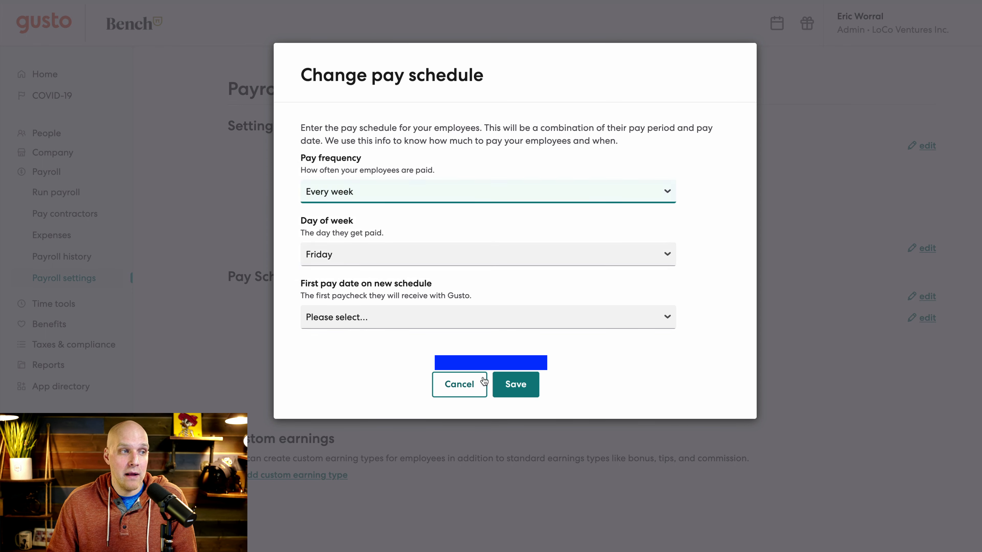
{"action": "left_click", "coordinate": [451, 396]}
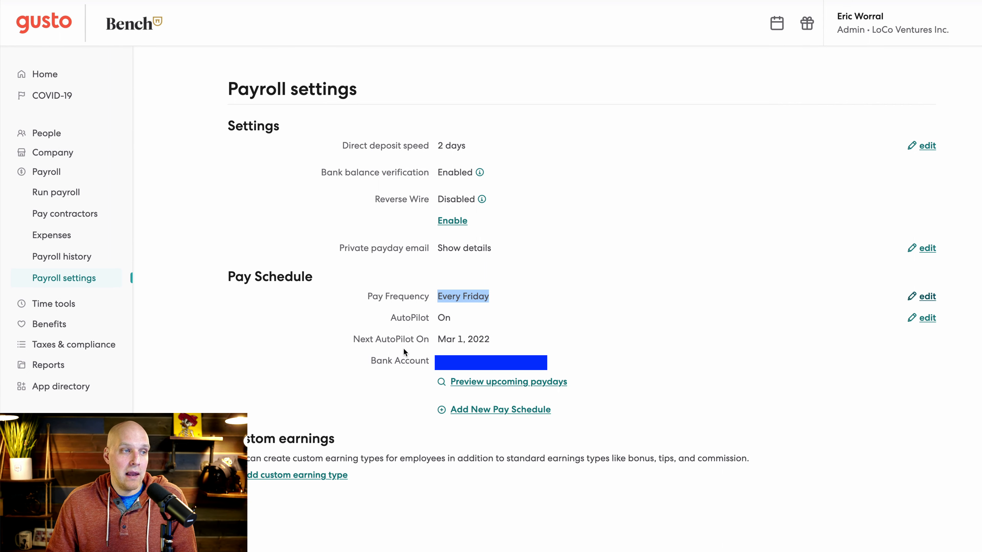
{"action": "left_click_drag", "start_coordinate": [467, 146], "coordinate": [434, 147]}
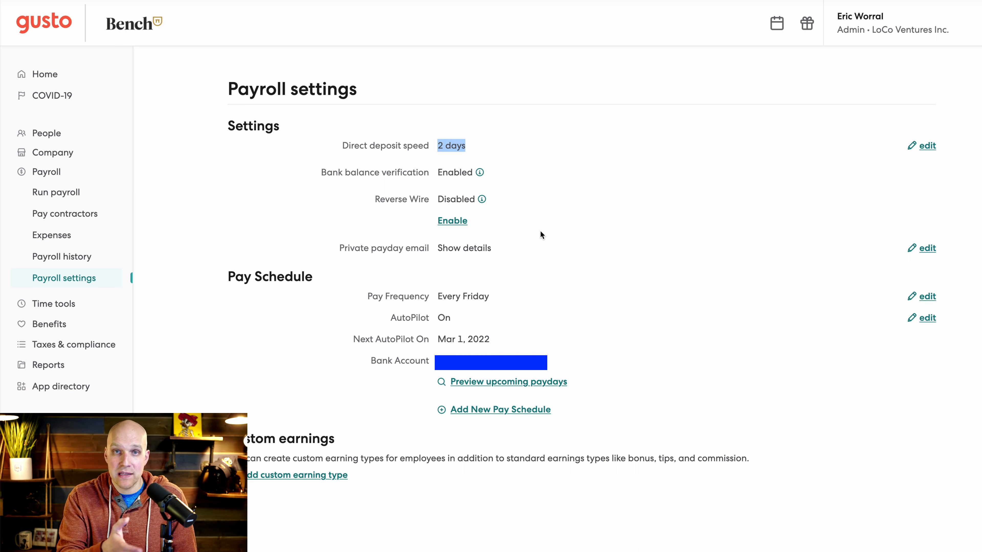
{"action": "left_click_drag", "start_coordinate": [490, 296], "coordinate": [438, 297]}
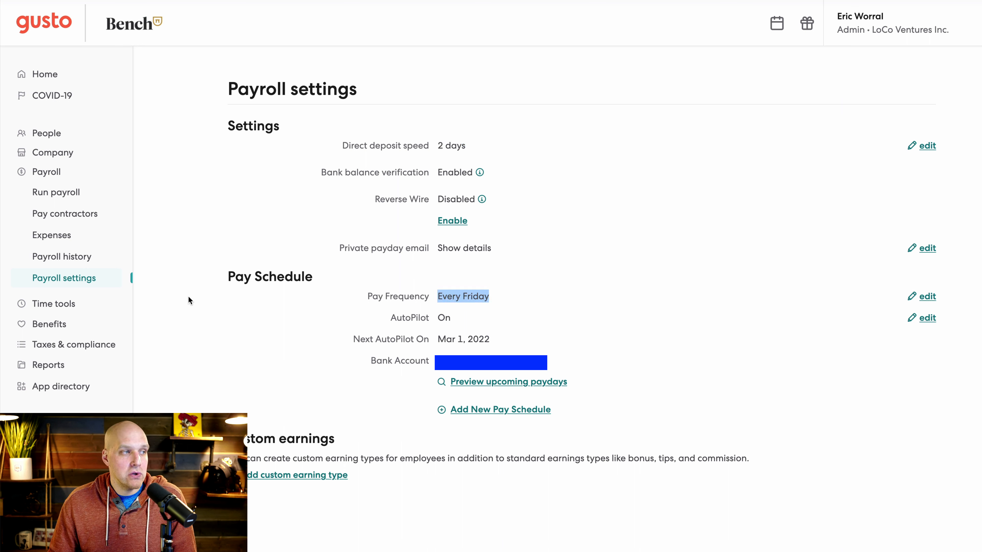
{"action": "left_click", "coordinate": [50, 135]}
{"action": "left_click", "coordinate": [55, 156]}
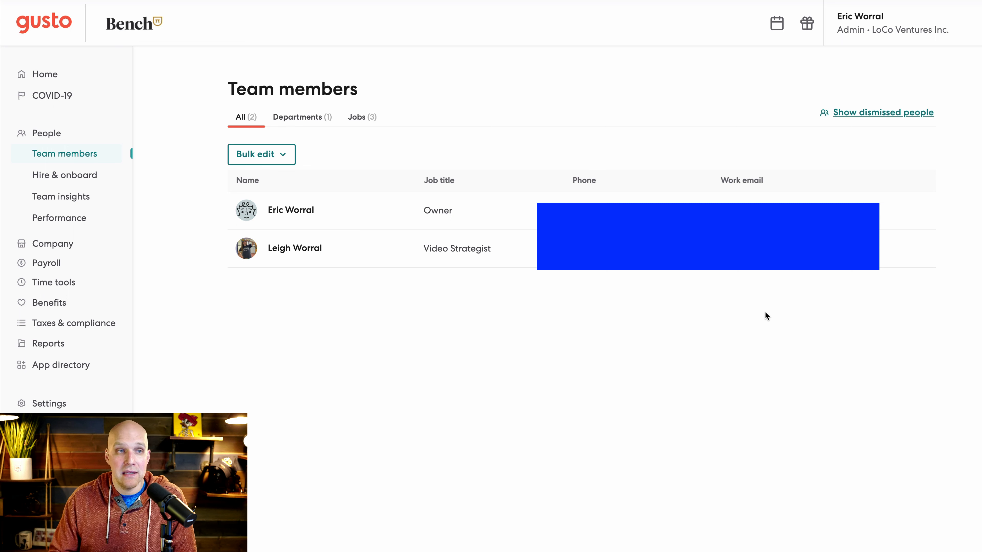
{"action": "left_click", "coordinate": [292, 249]}
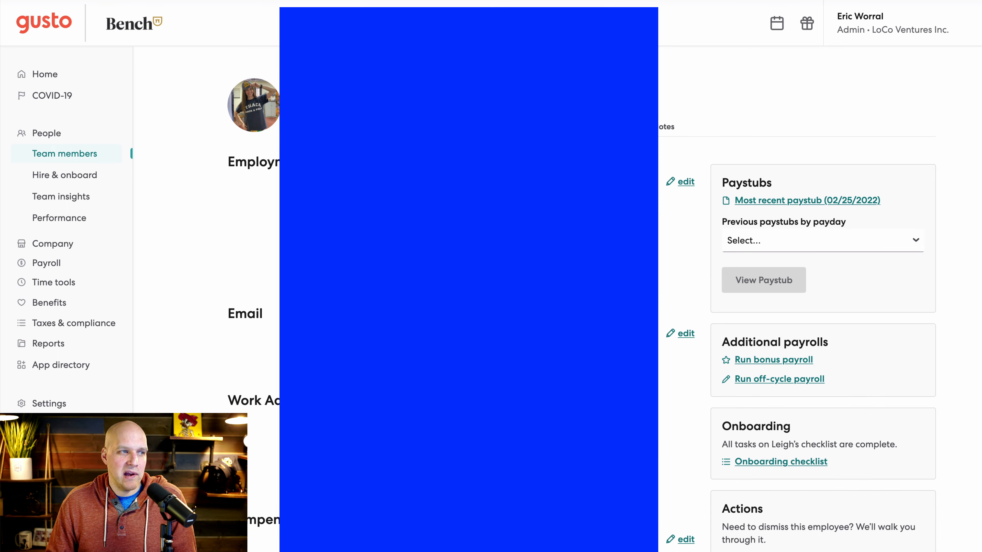
{"action": "scroll", "coordinate": [773, 271], "scroll_direction": "down", "scroll_amount": 8}
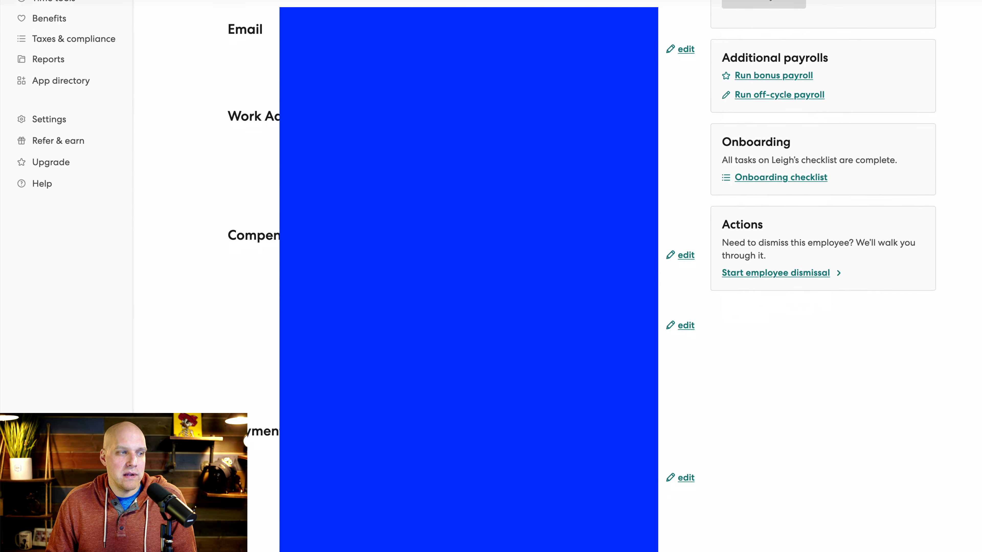